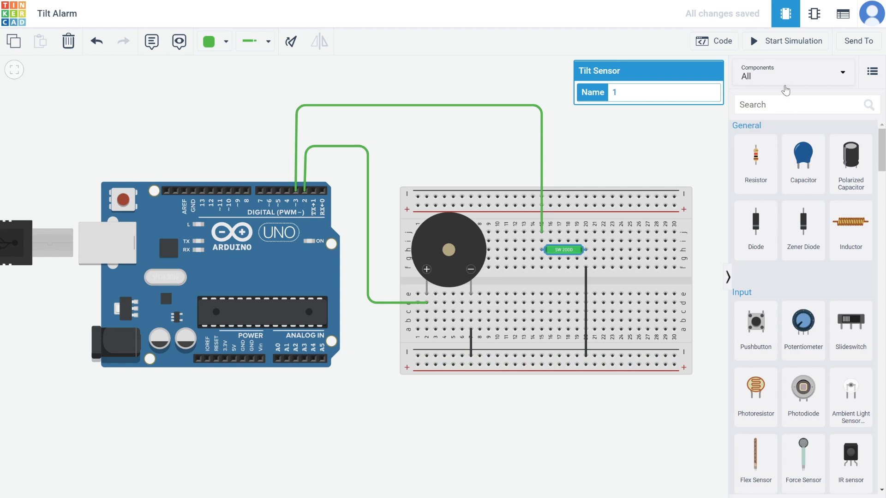
Simulate the finished Tilt Alarm circuit, tilt the tilt sensor fully and back again, and end the simulation.
left_click(777, 41)
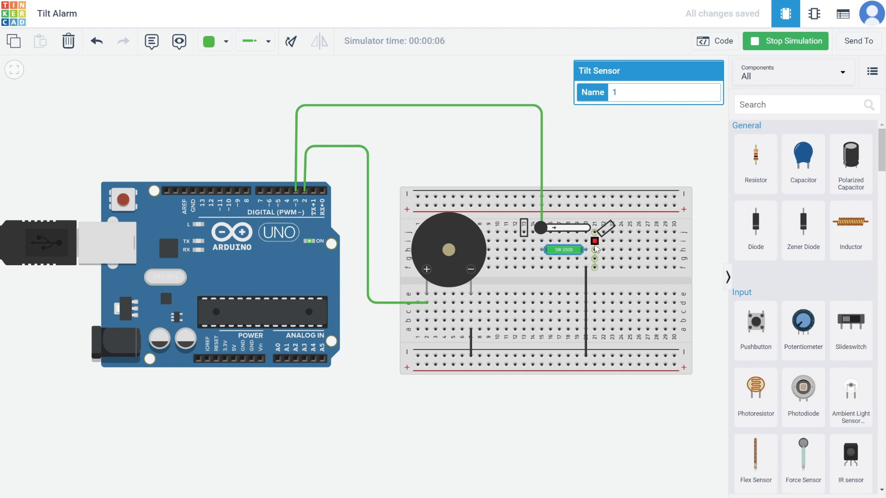
left_click(587, 144)
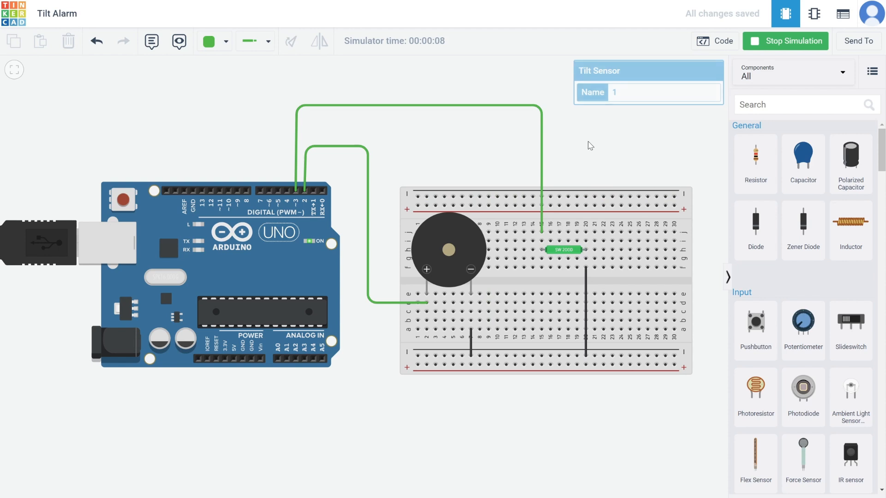
left_click(558, 252)
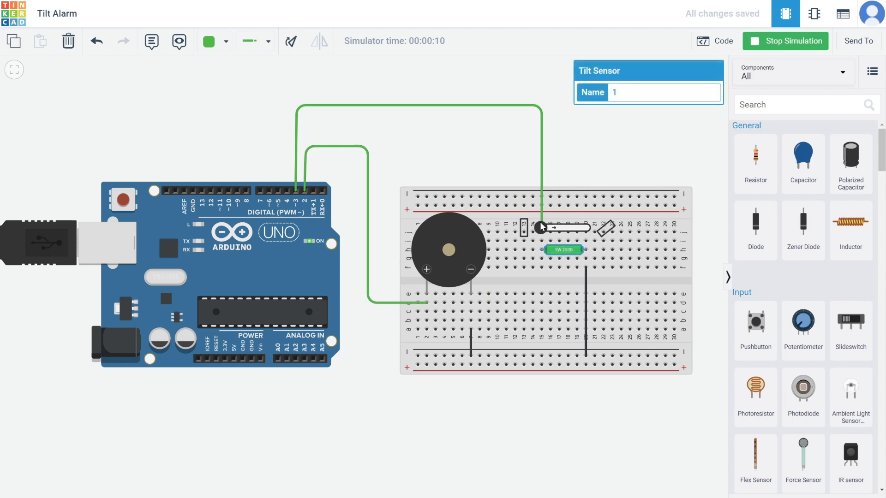
left_click_drag(543, 229, 593, 234)
left_click_drag(587, 229, 540, 228)
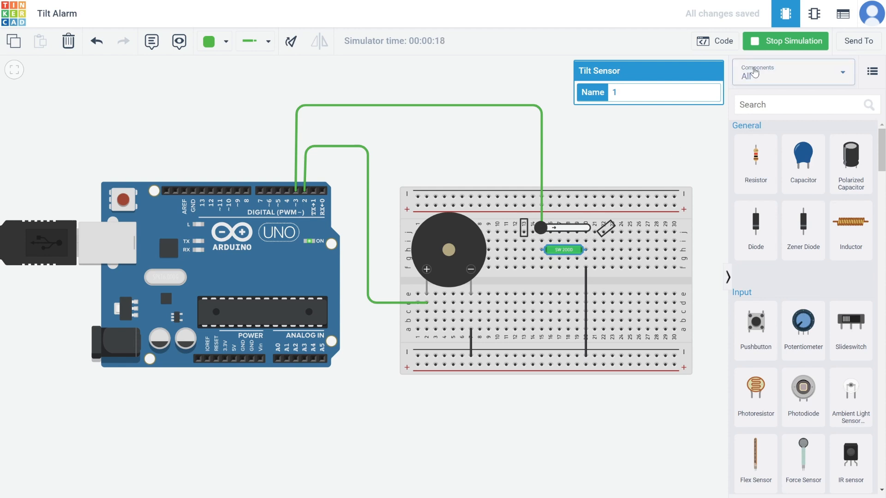
left_click(780, 44)
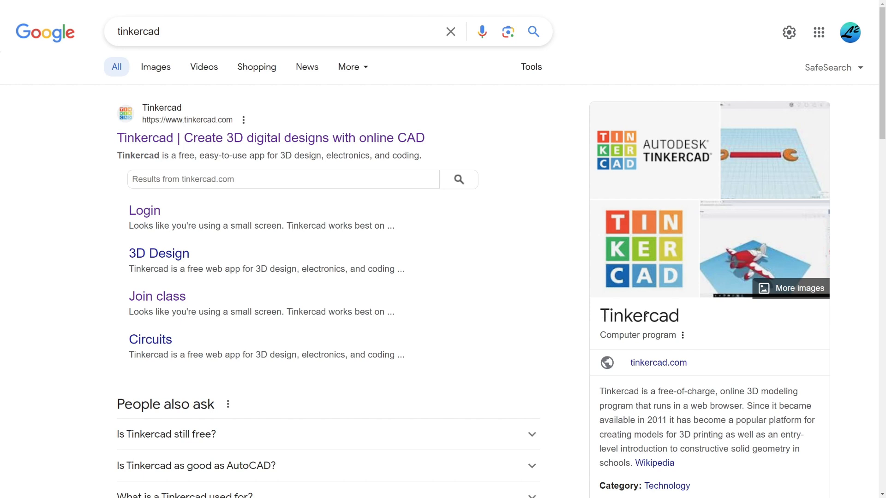
Open Tinkercad from the search results, create a new circuit design and dismiss the Starters tip.
left_click(237, 138)
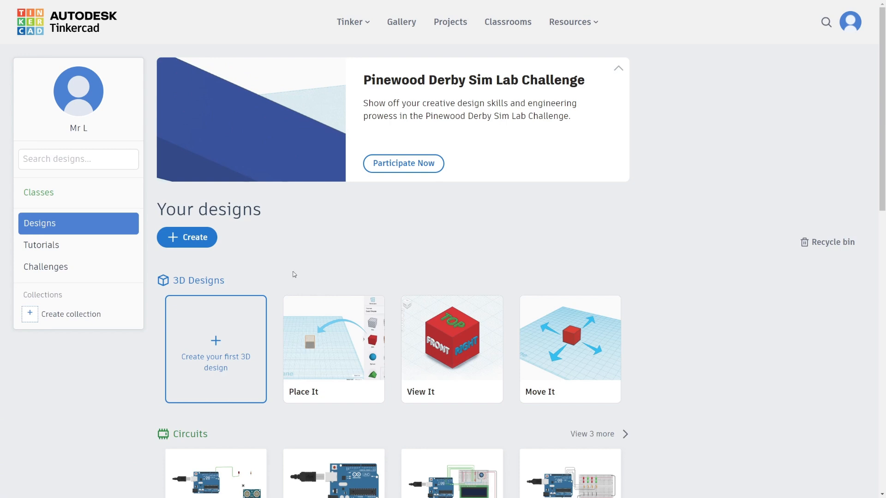
left_click(185, 238)
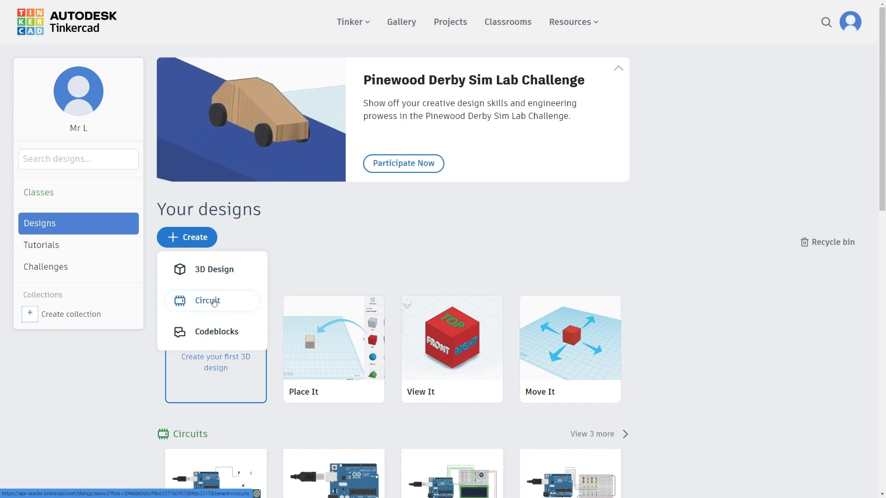
left_click(215, 303)
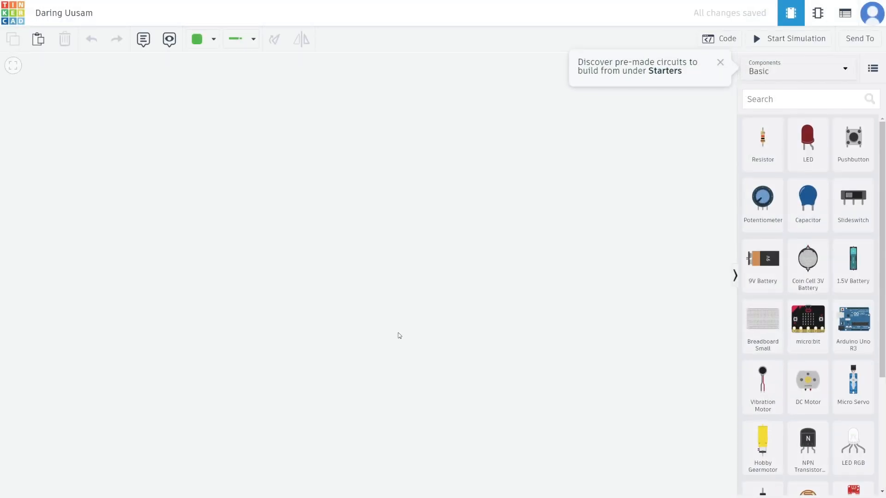
left_click(719, 63)
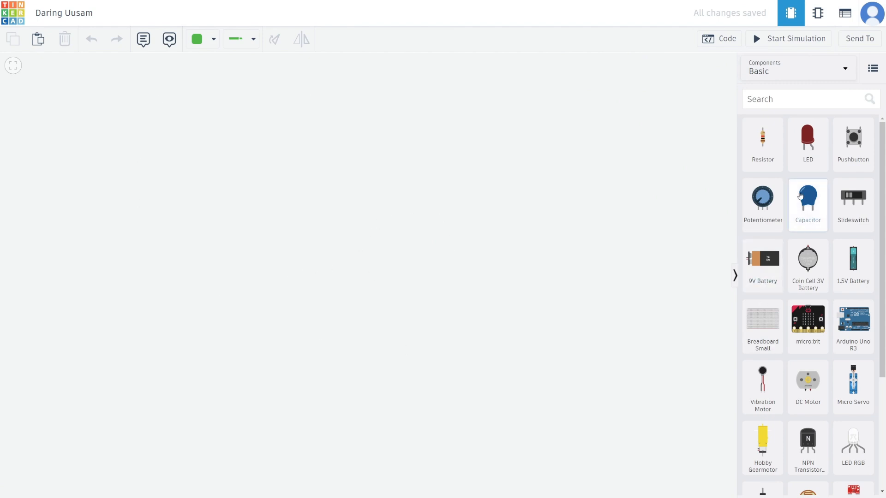
Place an Arduino Uno R3 on the empty workplane and shift it towards the left edge.
left_click(802, 101)
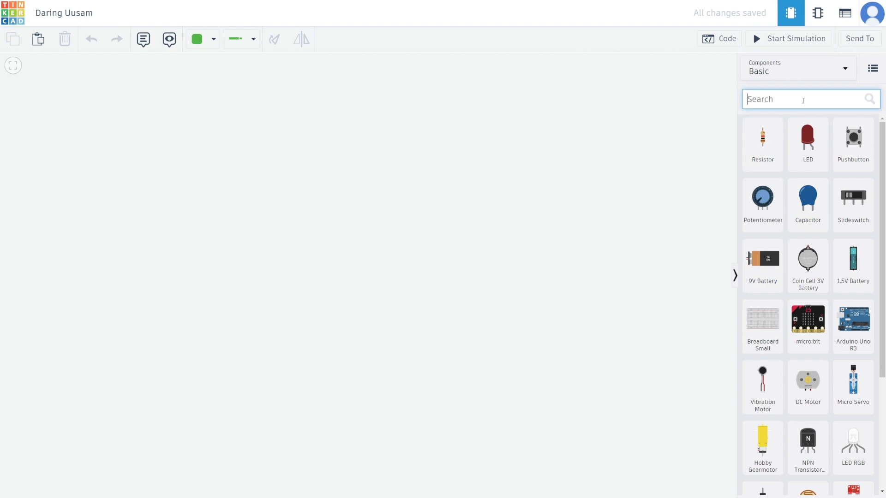
key("ctrl+plus")
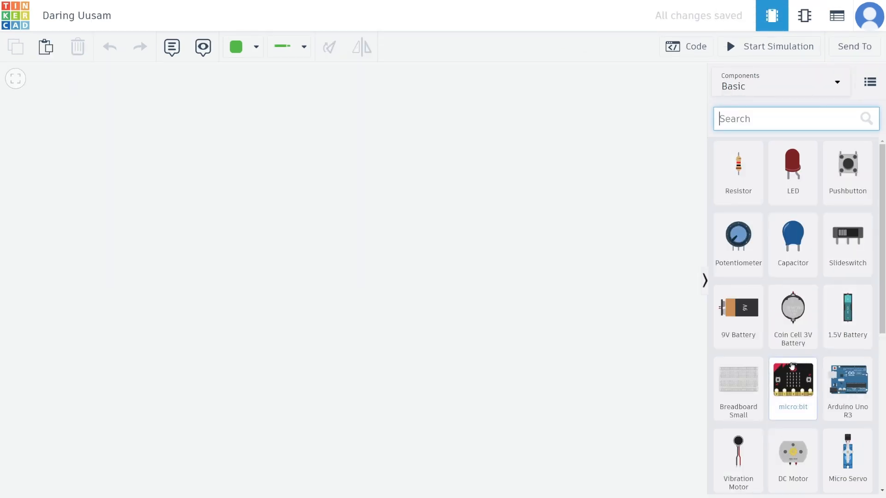
left_click(552, 202)
left_click_drag(851, 387, 254, 298)
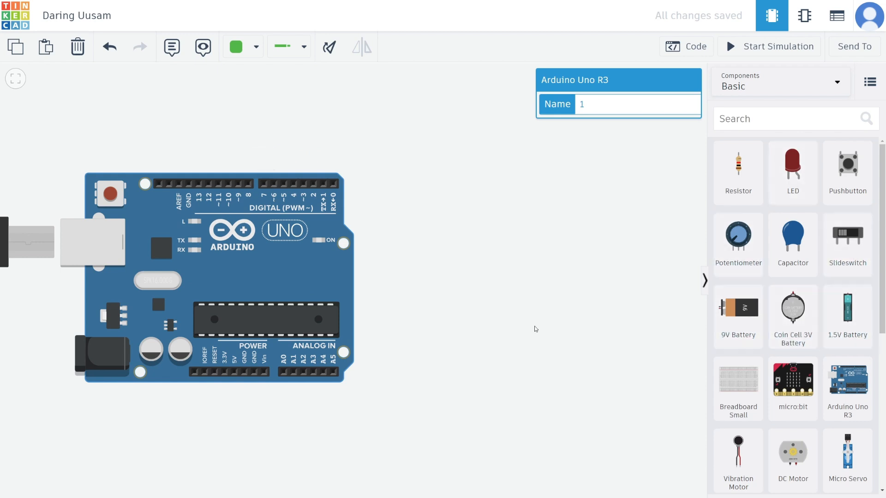
left_click_drag(315, 265, 268, 275)
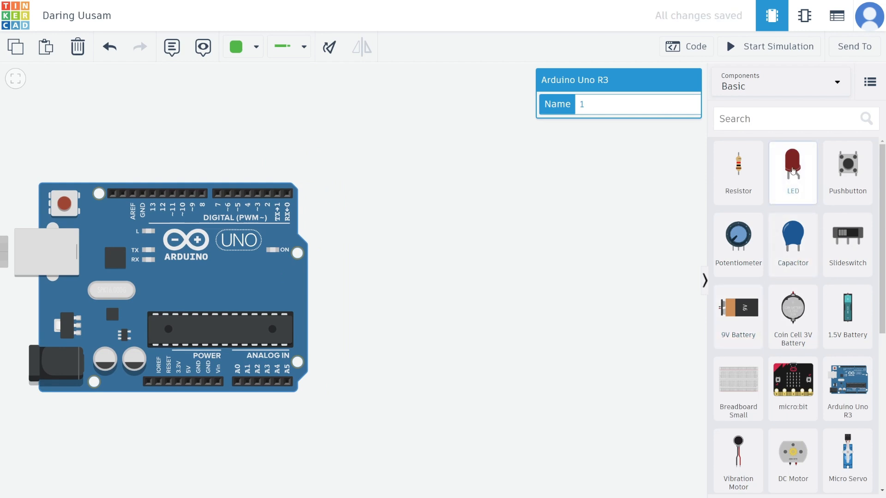
Add an LED, a resistor and a slideswitch to the free area beside the Arduino.
left_click_drag(793, 170, 396, 191)
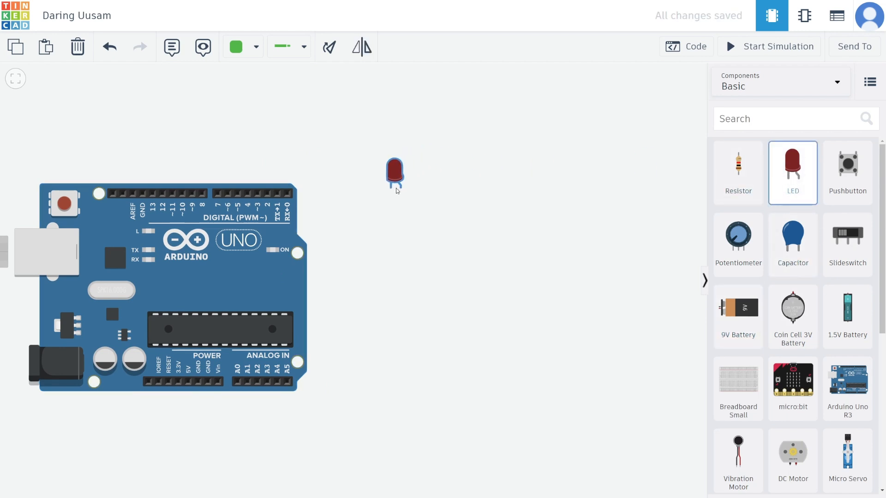
left_click_drag(737, 201, 523, 238)
left_click_drag(848, 238, 482, 348)
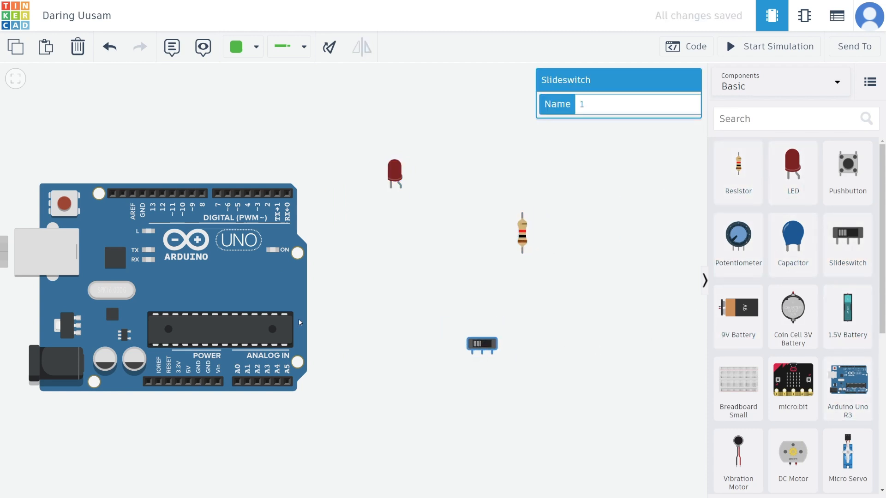
Wire the Arduino's digital pin 2 to the LED's left leg, routing the wire around with right-angle bends.
left_click(268, 194)
left_click(267, 159)
left_click(349, 159)
left_click(349, 214)
left_click(393, 213)
left_click(390, 187)
left_click_drag(392, 213, 391, 213)
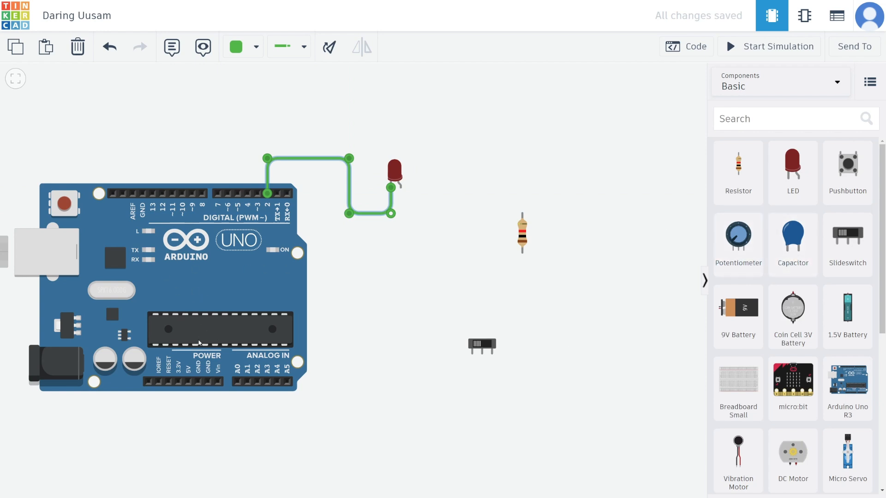
Open the Arduino's code editor and switch its edit mode from Blocks to Text, accepting the loss of the blocks.
left_click(686, 46)
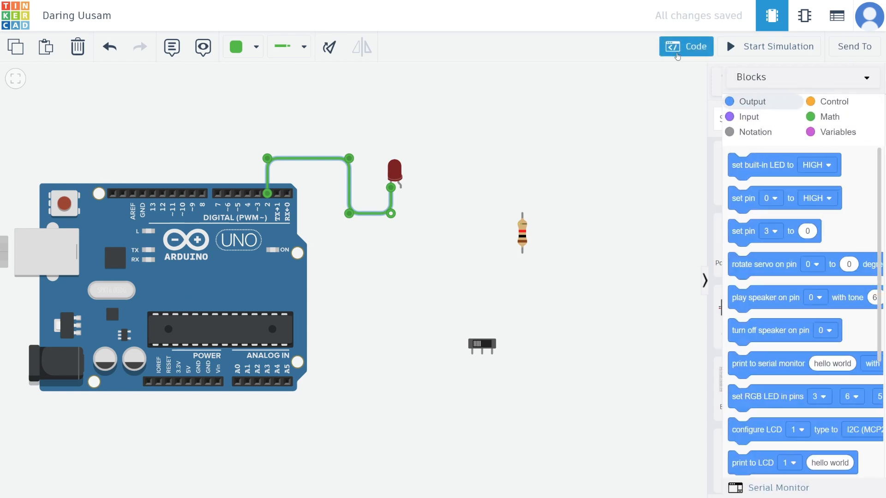
left_click(612, 81)
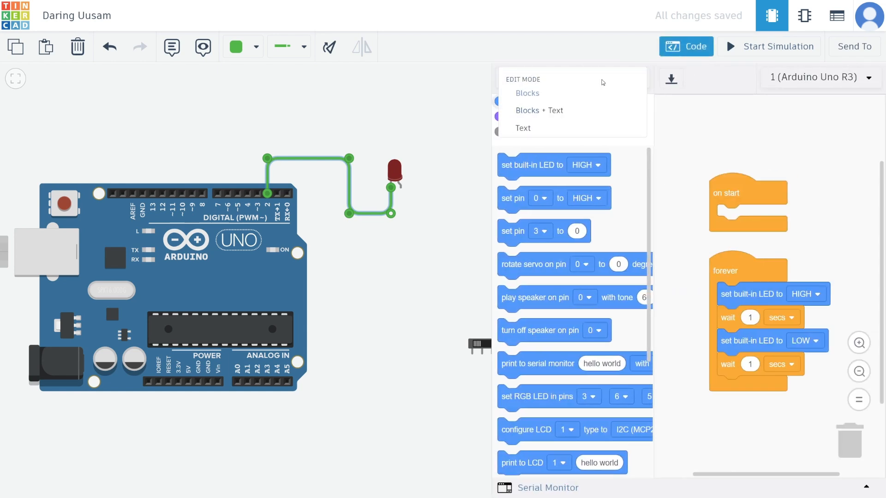
left_click(530, 130)
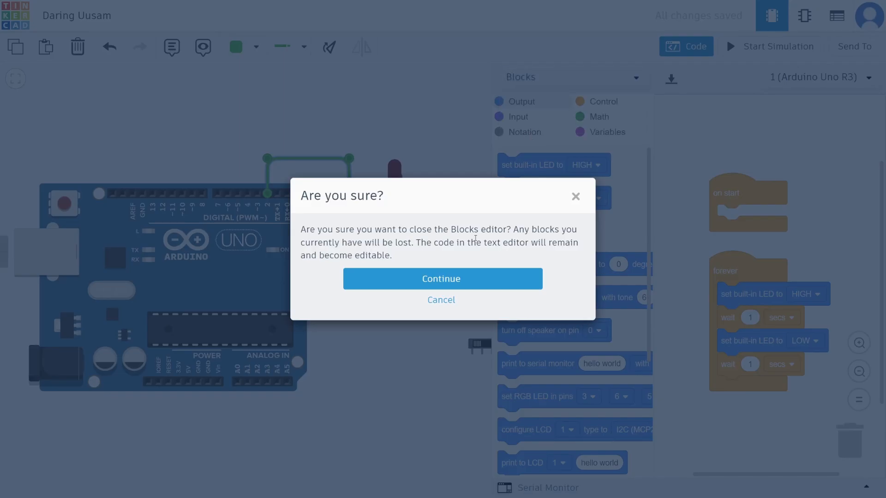
left_click(452, 279)
left_click(624, 275)
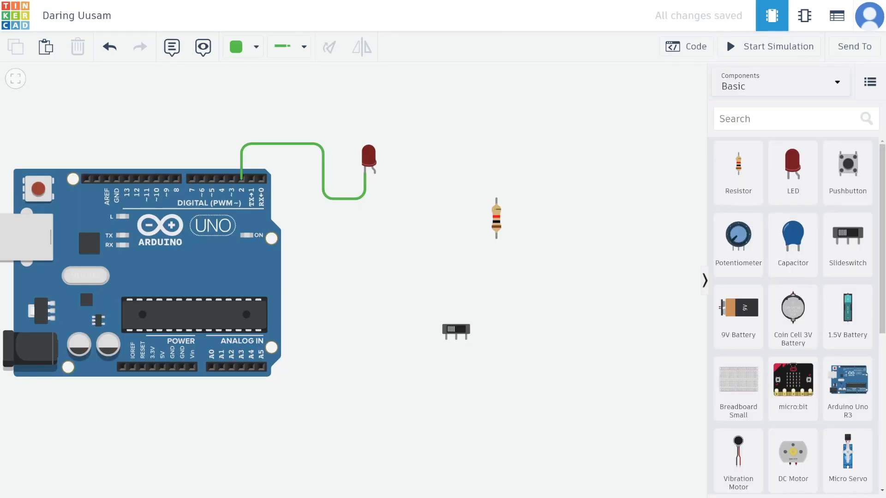
Rename the circuit design as Name.
left_click(68, 15)
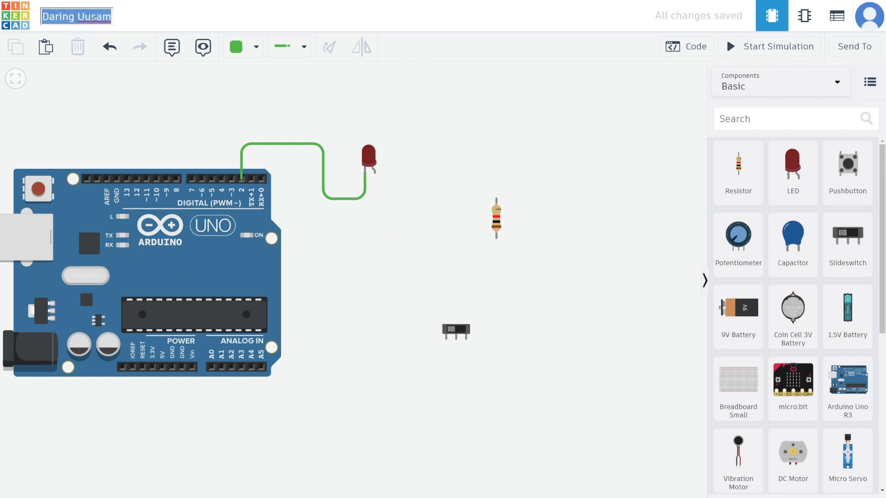
type("Name")
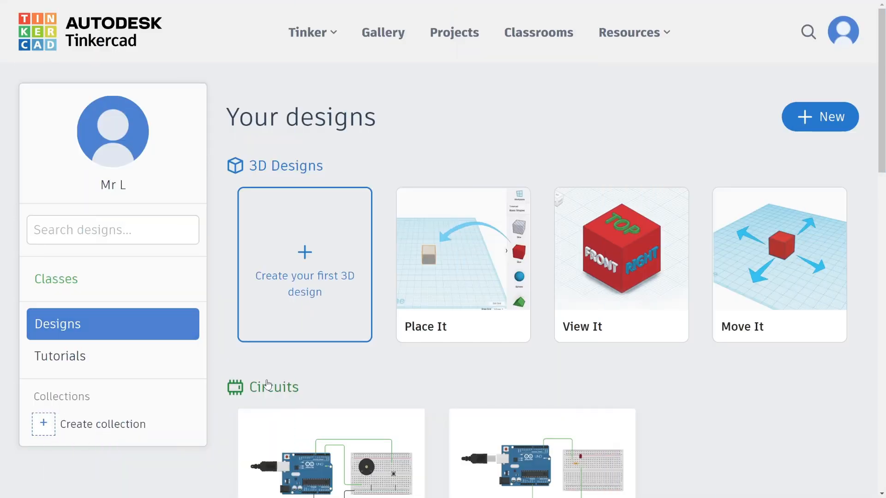
Show the circuit designs in the dashboard and create another new circuit.
left_click(273, 386)
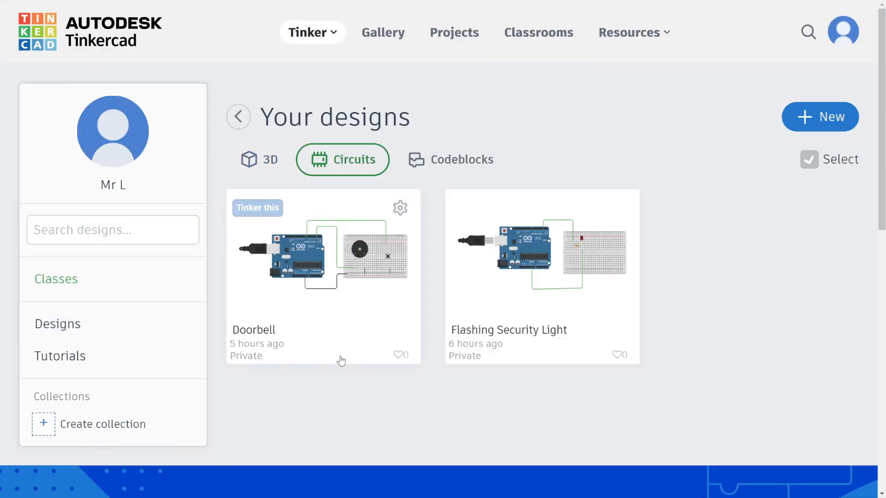
scroll(779, 141, "down", 1)
scroll(780, 141, "up", 2)
left_click(820, 116)
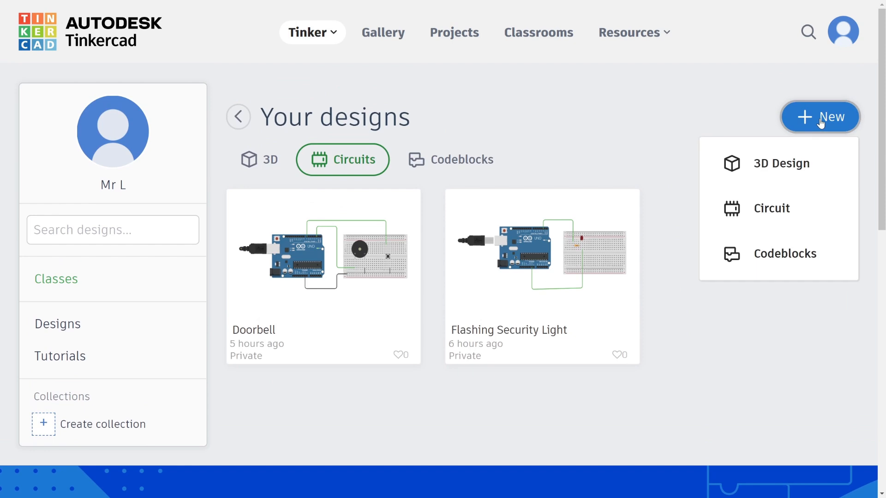
left_click(771, 208)
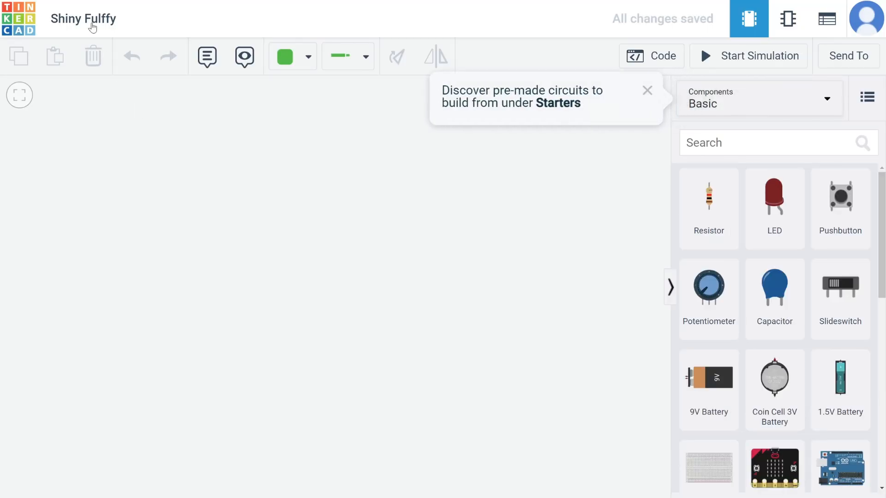
Rename the new circuit as Tilt Alarm.
left_click(92, 25)
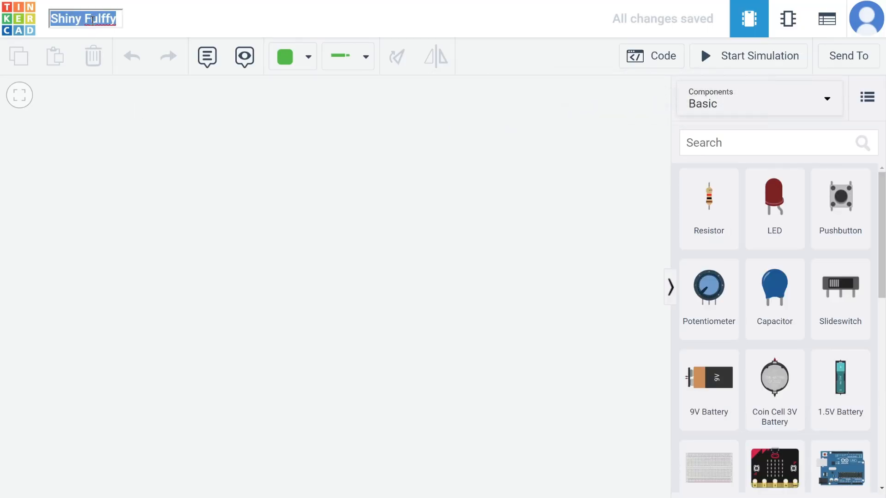
type("Tilt Alarm")
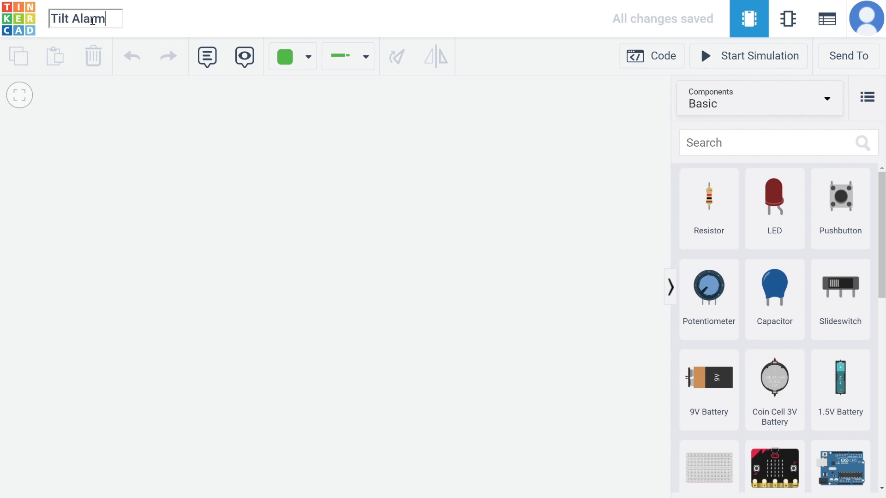
left_click(153, 234)
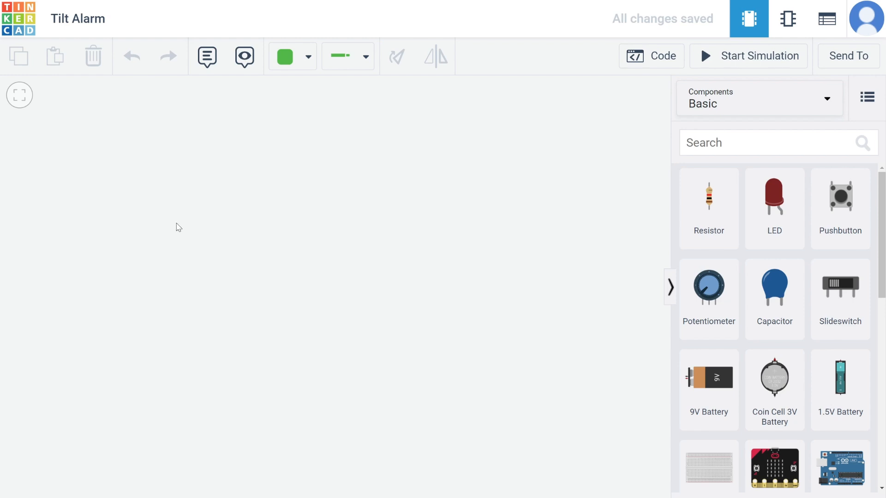
Search the components for "ardu" and place an Arduino Uno R3 in the left half of the workplane.
left_click(717, 148)
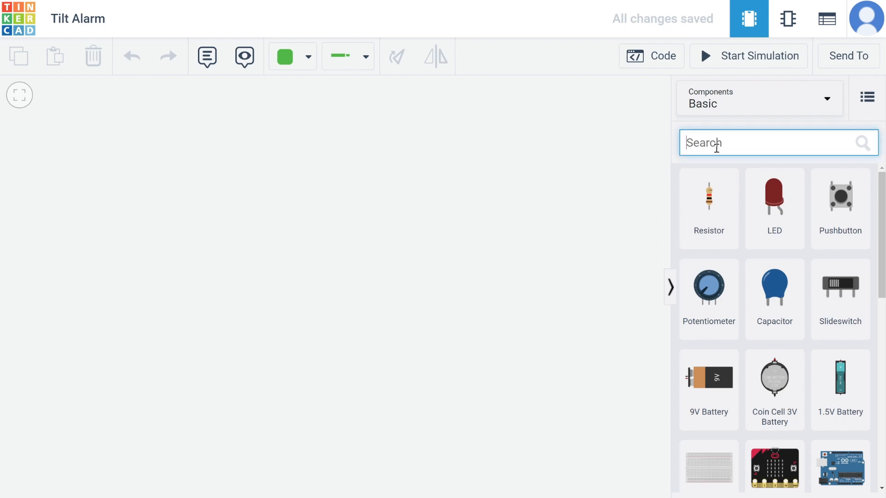
type("ardu")
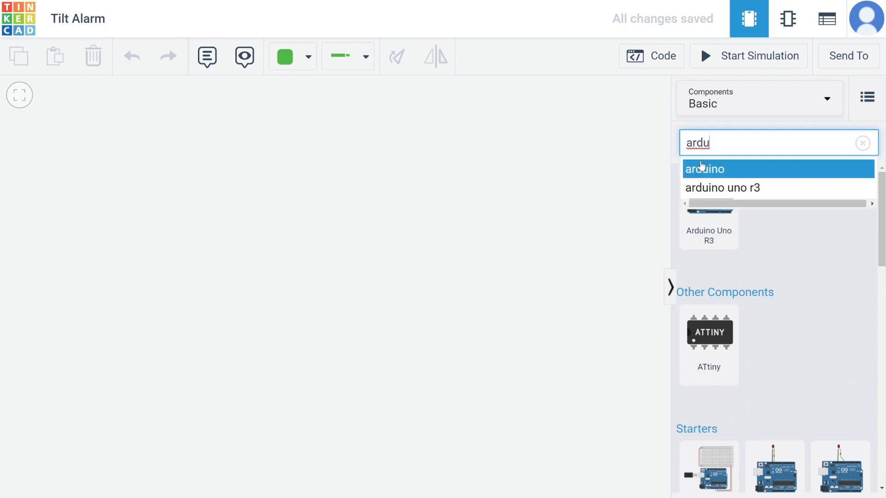
left_click_drag(293, 265, 150, 265)
Search the components for "bread" and place a Breadboard Small to the right of the Arduino.
left_click(747, 146)
double_click(746, 147)
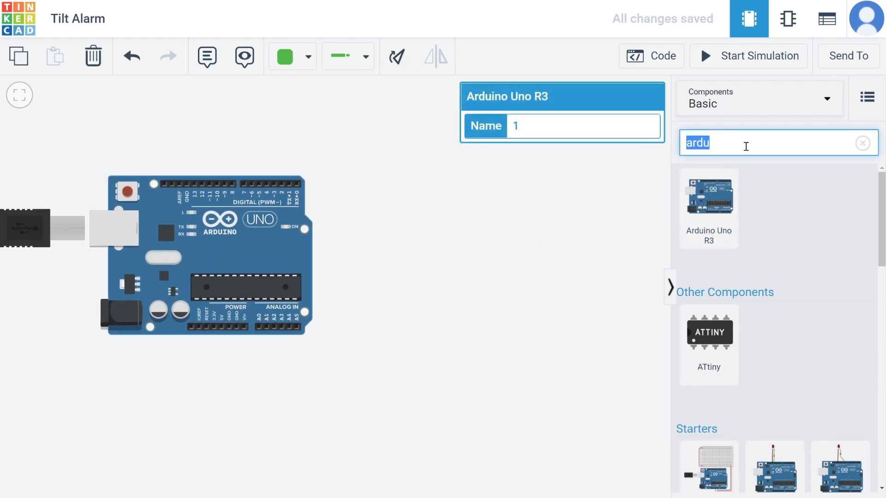
type("bread")
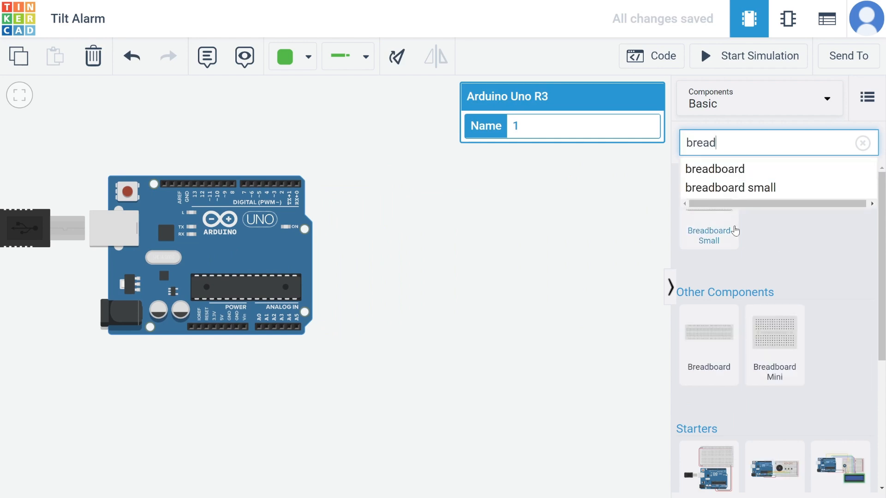
left_click_drag(720, 224, 471, 257)
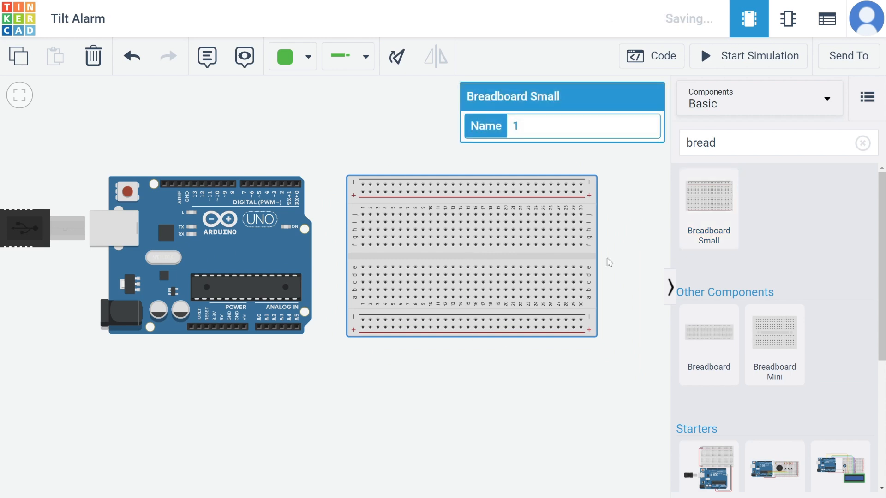
Search the components for "tilt" and place a Tilt Sensor above the breadboard.
double_click(717, 142)
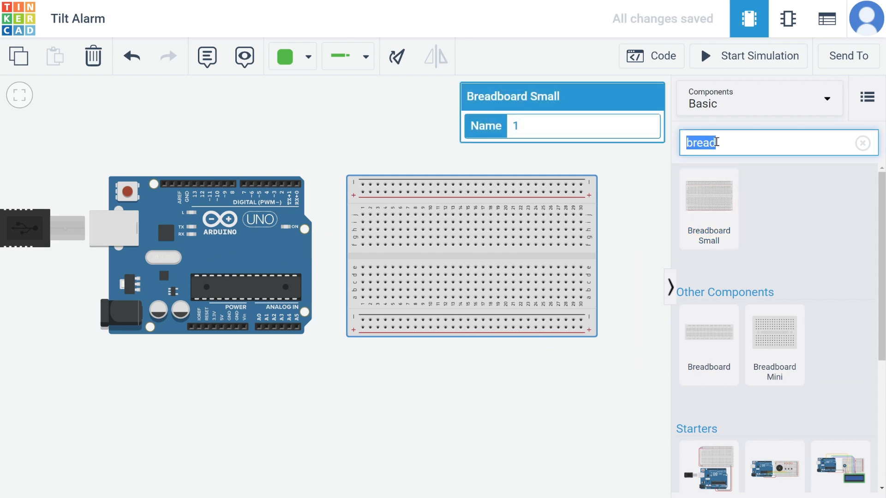
type("tilt")
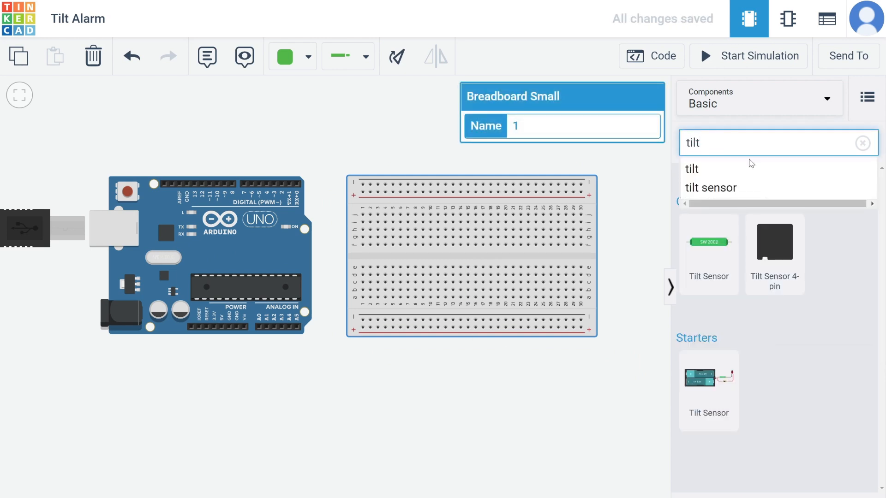
left_click_drag(719, 236, 522, 146)
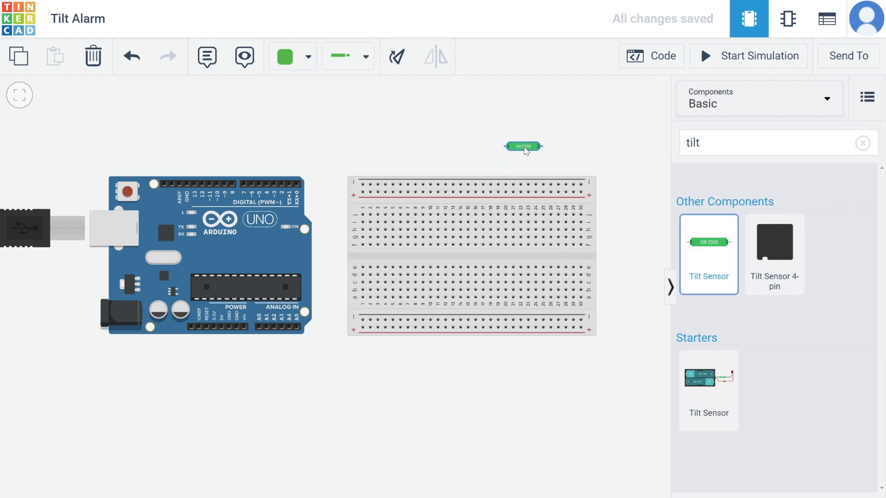
Search the components for "piezo" and place a Piezo on the upper-left part of the breadboard.
left_click(732, 146)
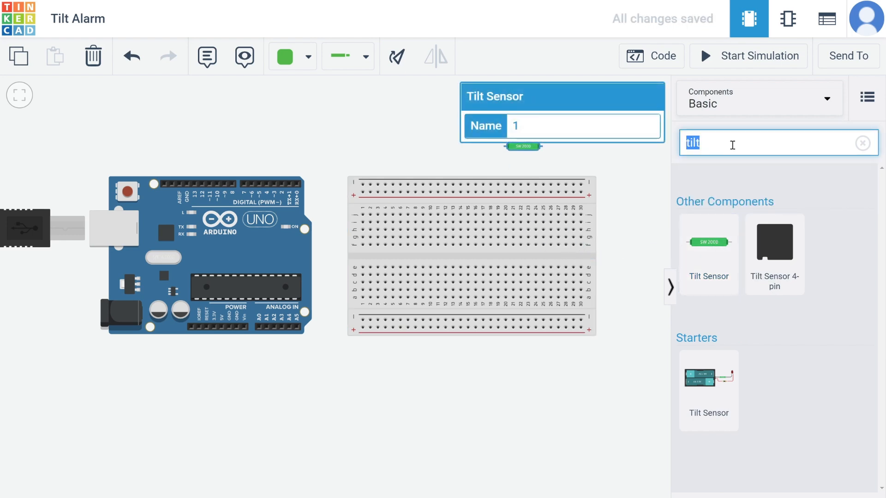
type("piez")
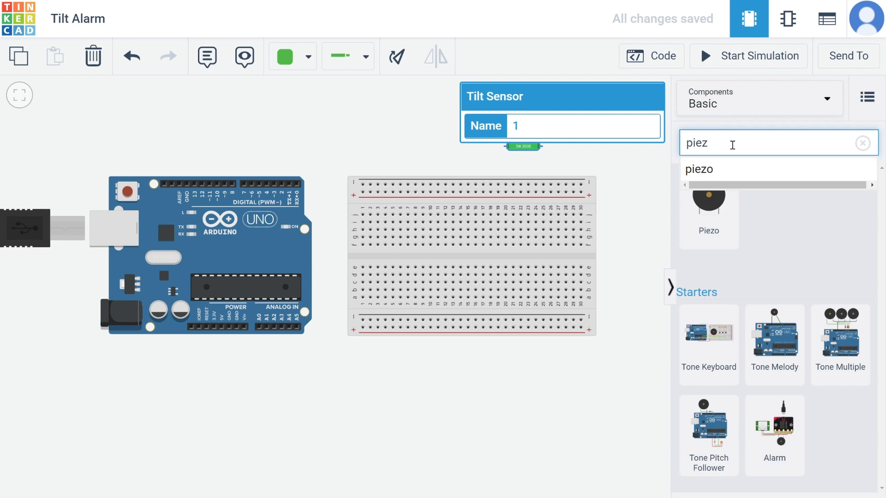
left_click_drag(710, 216, 396, 226)
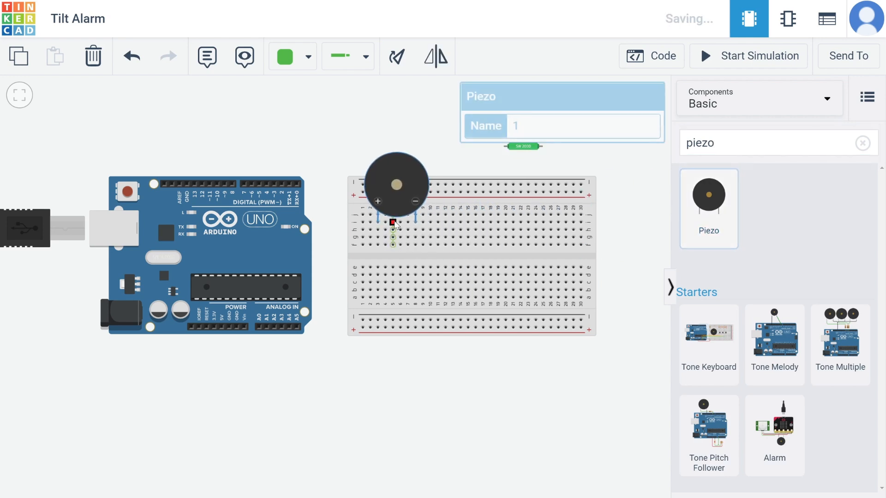
left_click(375, 439)
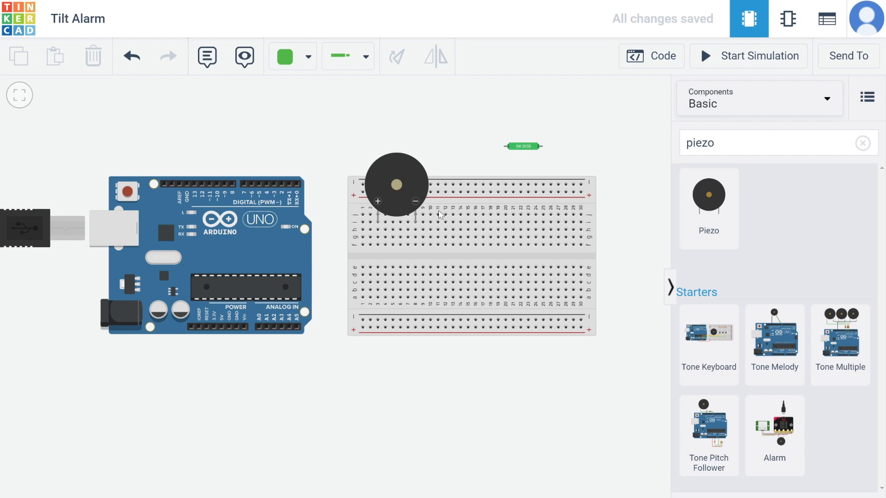
Move the piezo so its legs sit in row e, columns 2 and 7, and plug the tilt sensor into row h, columns 16 and 21.
left_click_drag(422, 181, 412, 223)
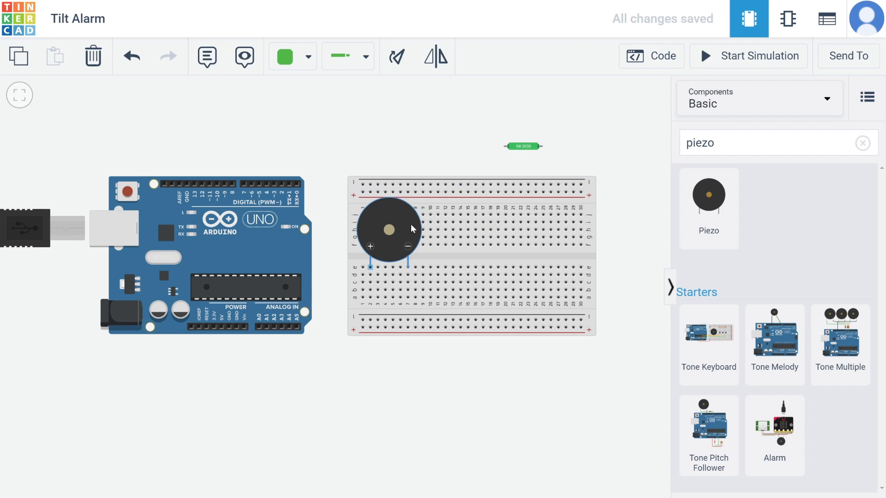
left_click_drag(527, 154, 495, 237)
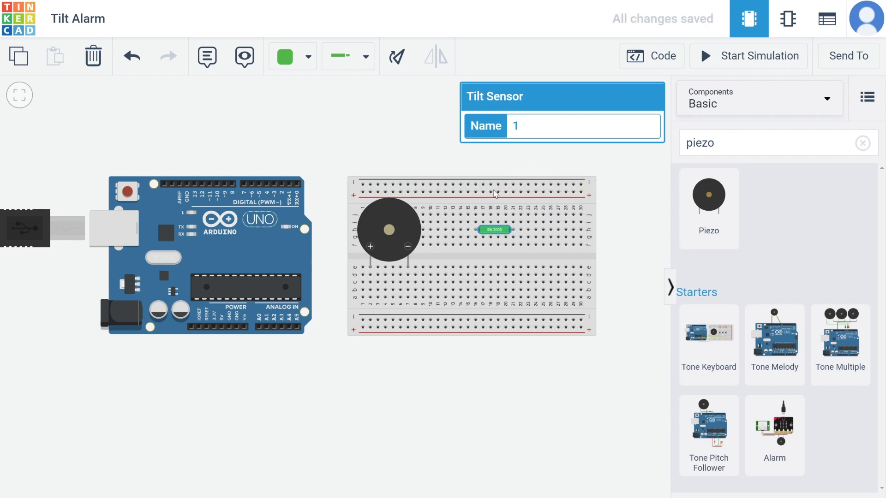
left_click(467, 161)
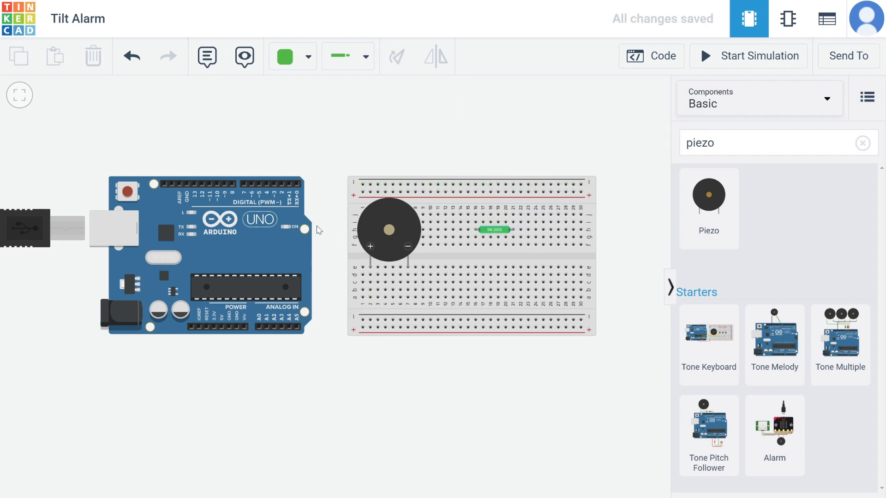
Route a green wire from Arduino digital pin 2 around the piezo to breadboard hole b2, in the piezo's positive column.
left_click(282, 185)
left_click(283, 153)
left_click(336, 154)
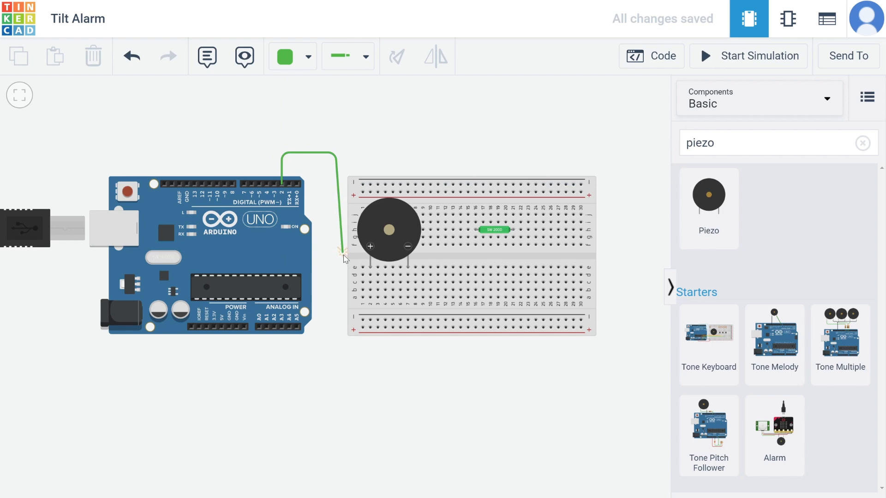
left_click(336, 291)
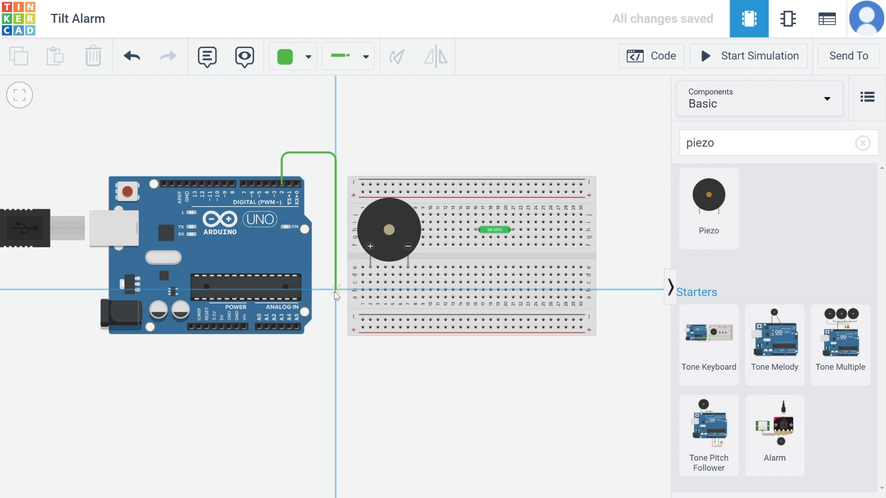
left_click(370, 290)
left_click(336, 364)
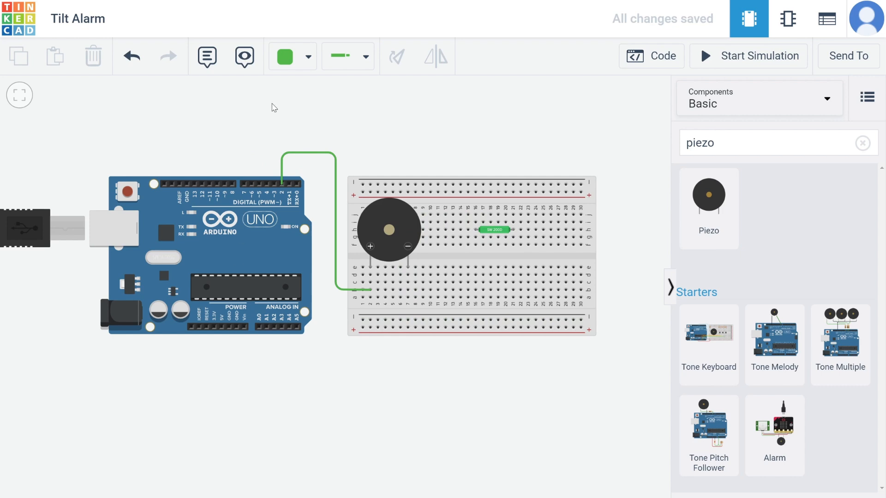
Set the wire color to Black and route a wire from the Arduino's power-side GND pin to the breadboard's lower negative rail.
left_click(302, 57)
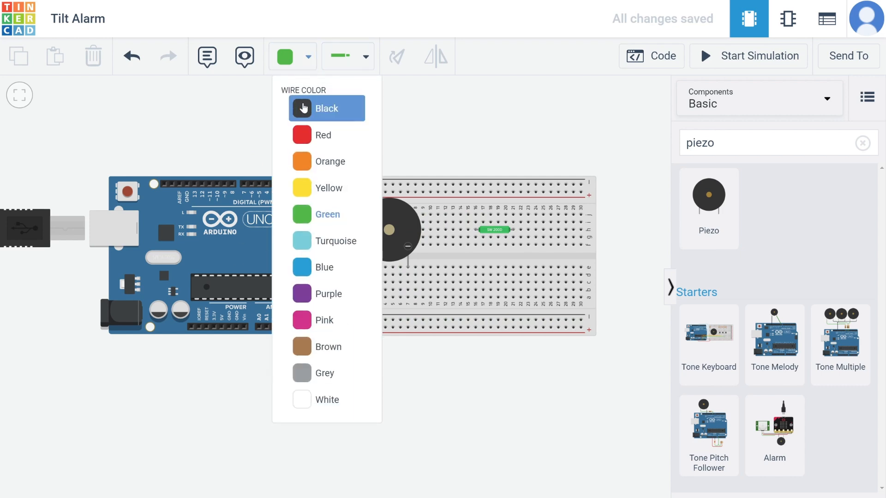
left_click(303, 108)
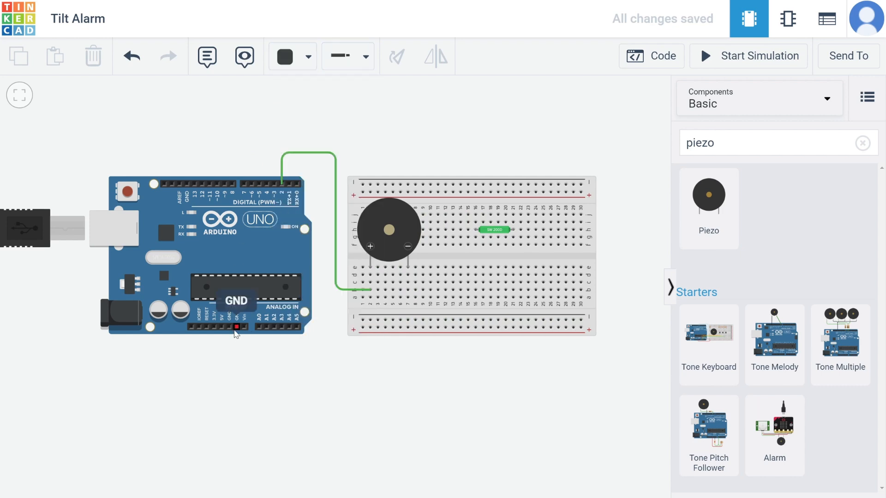
left_click(236, 327)
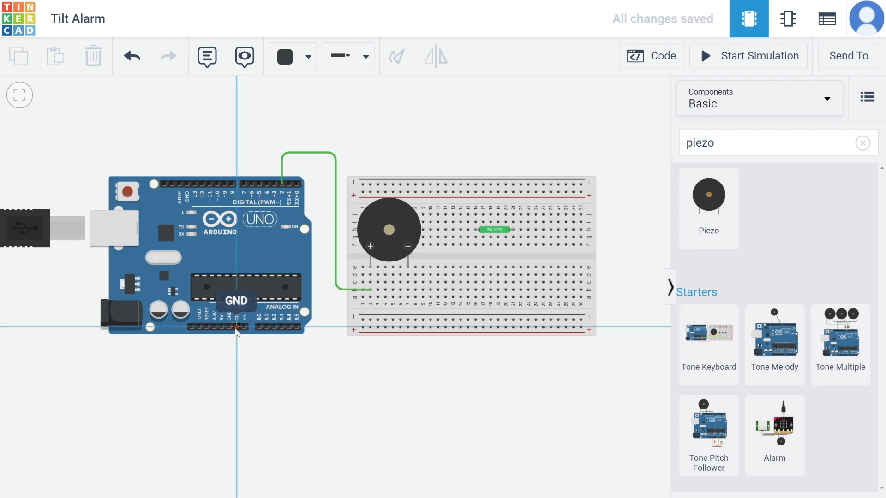
left_click(237, 367)
left_click(333, 366)
left_click(333, 318)
left_click(362, 319)
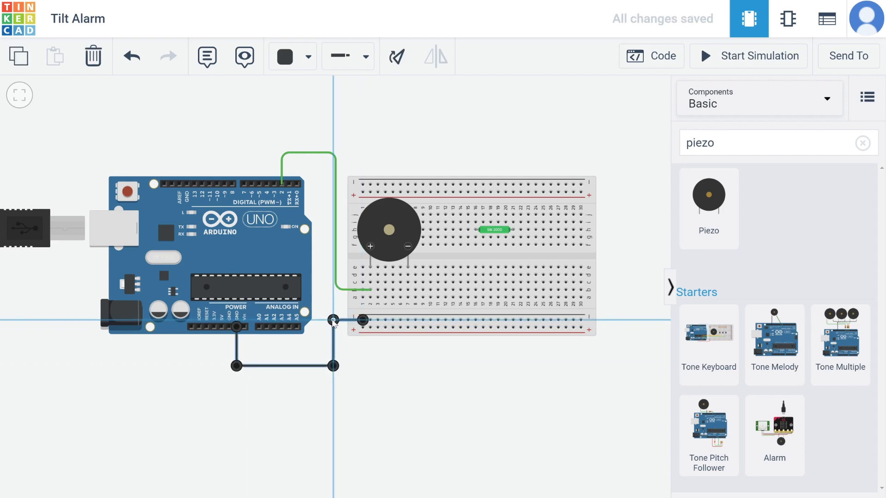
left_click(359, 359)
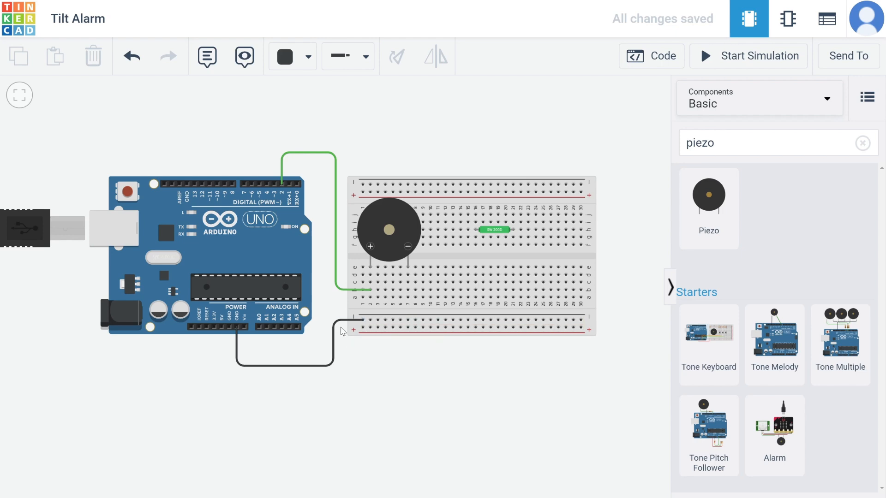
Connect the piezo's negative column at hole a7 to the lower negative rail with a black wire.
left_click(408, 297)
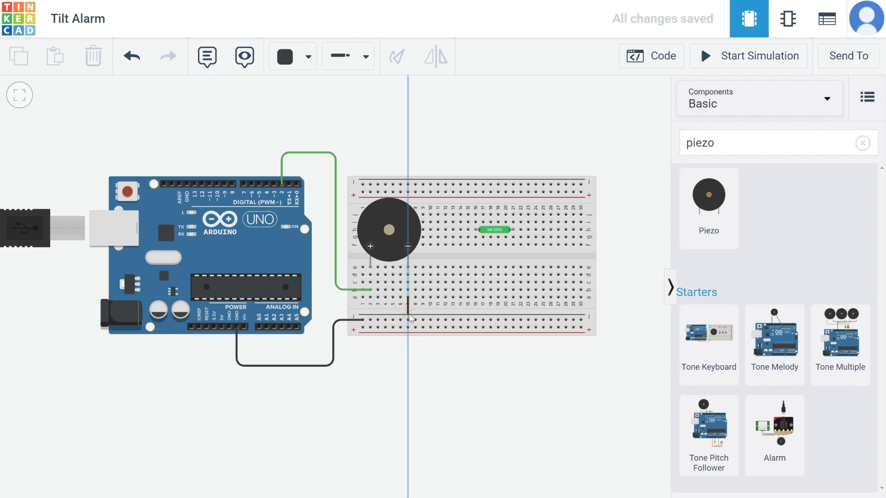
left_click(408, 319)
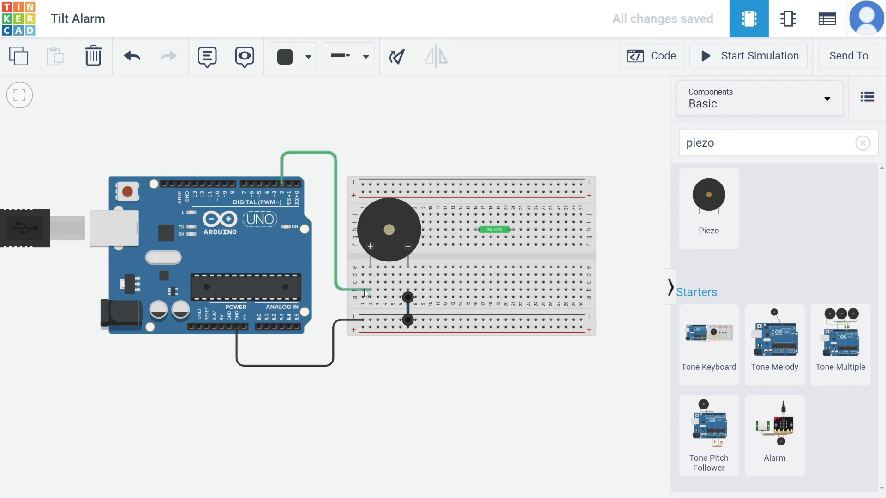
left_click(382, 374)
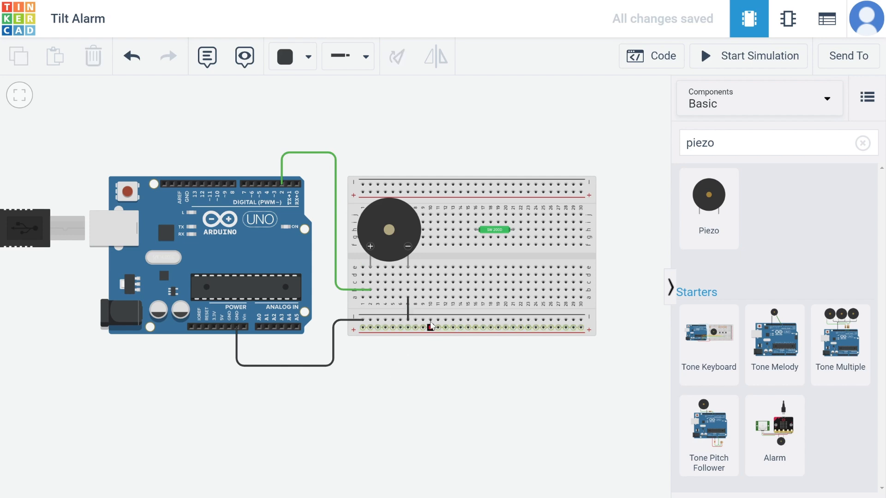
Wire the tilt sensor's right terminal from hole f21 to the lower negative rail and color the wire Green.
left_click(513, 245)
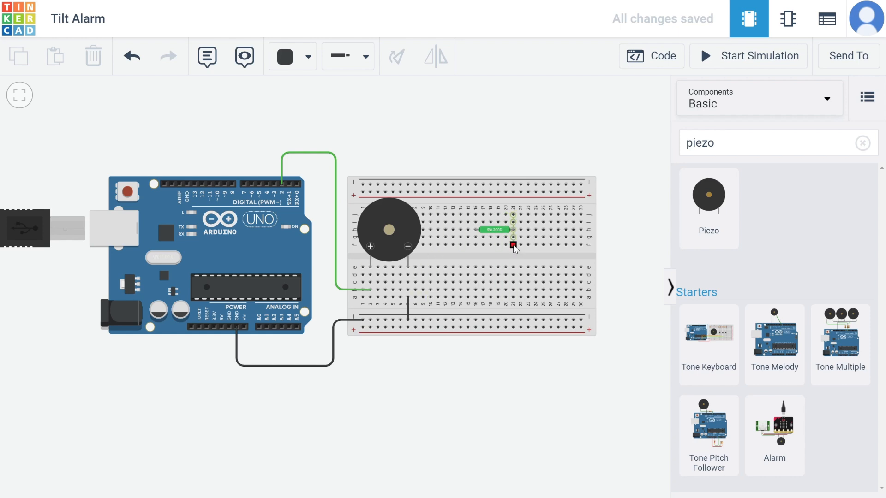
left_click(513, 320)
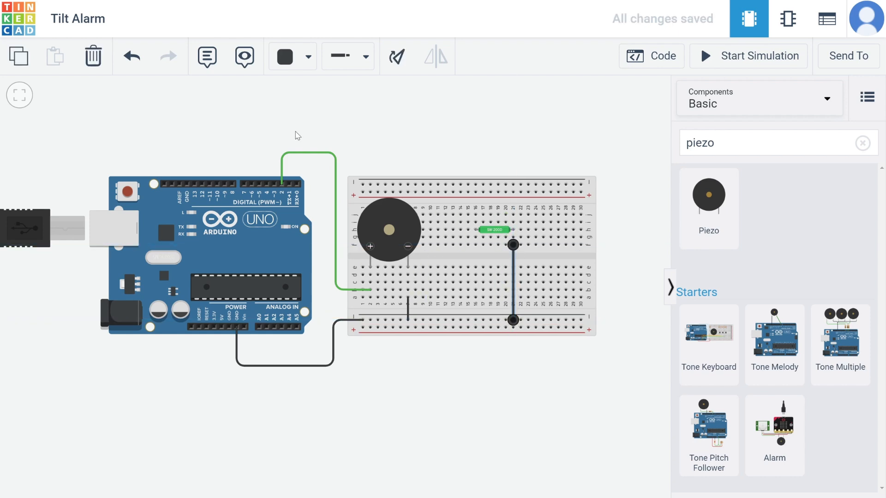
left_click(293, 63)
left_click(323, 213)
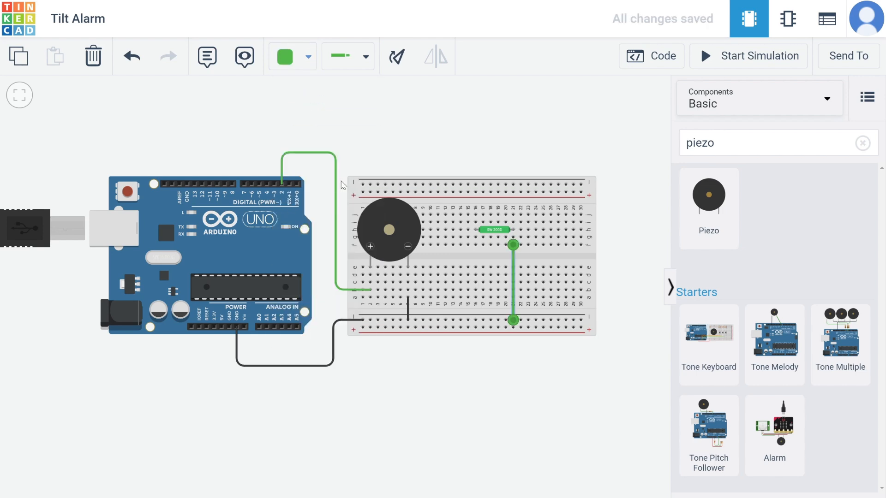
Route a green wire from Arduino digital pin 3 over the breadboard to hole j16, in the tilt sensor's left terminal column.
left_click(274, 184)
left_click(275, 137)
left_click(475, 137)
left_click(476, 215)
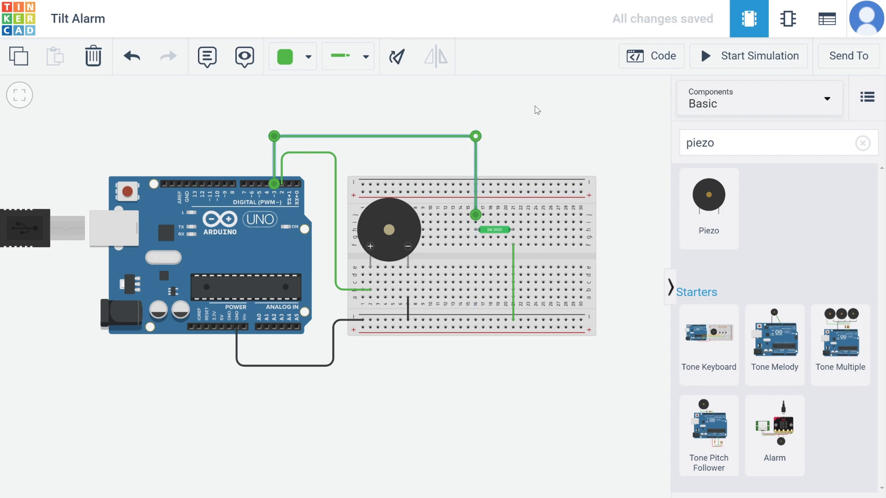
left_click(539, 138)
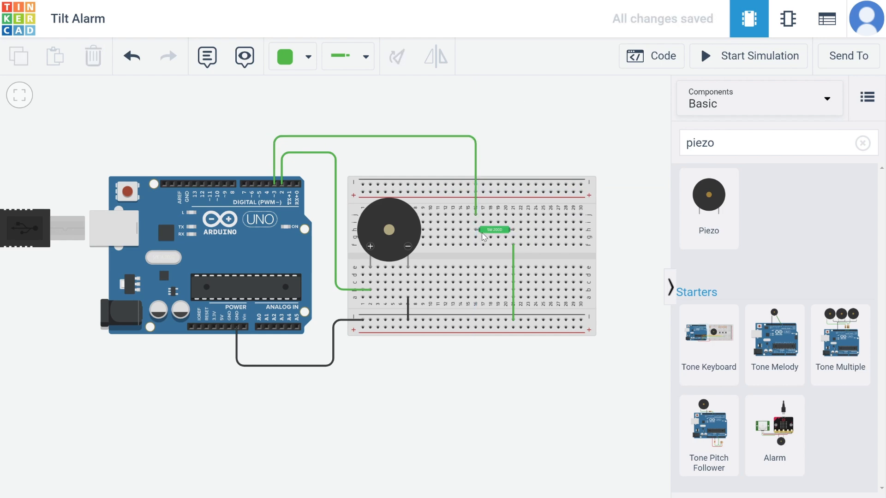